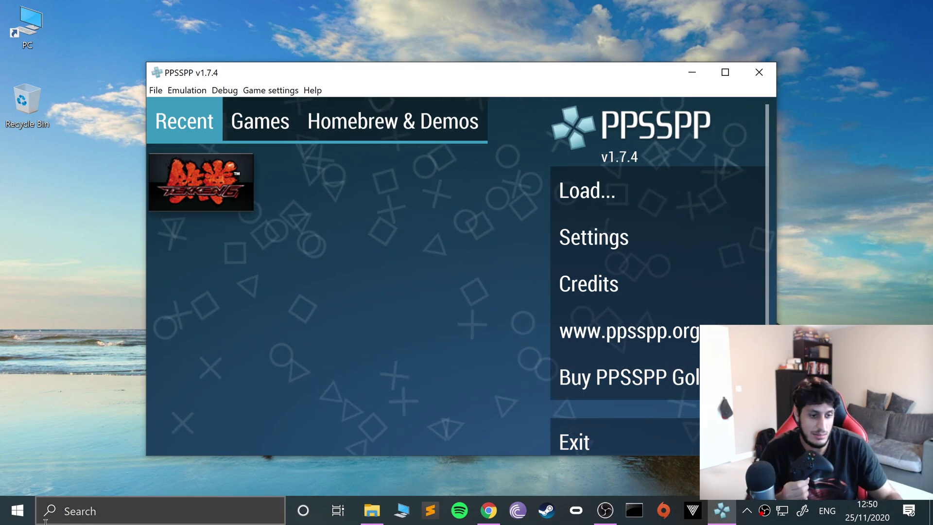
Step: Open the Windows Bluetooth and other devices settings
{"action": "left_click", "coordinate": [15, 510]}
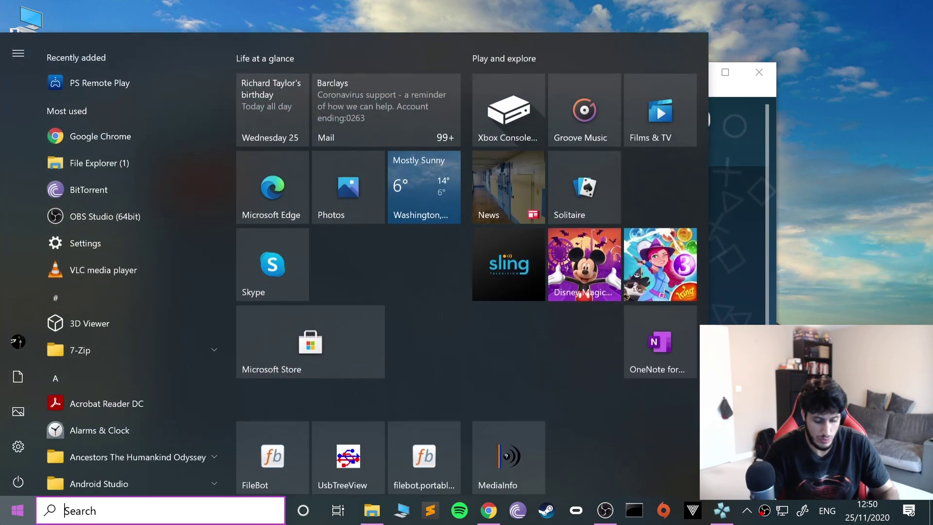
{"action": "type", "text": "blue"}
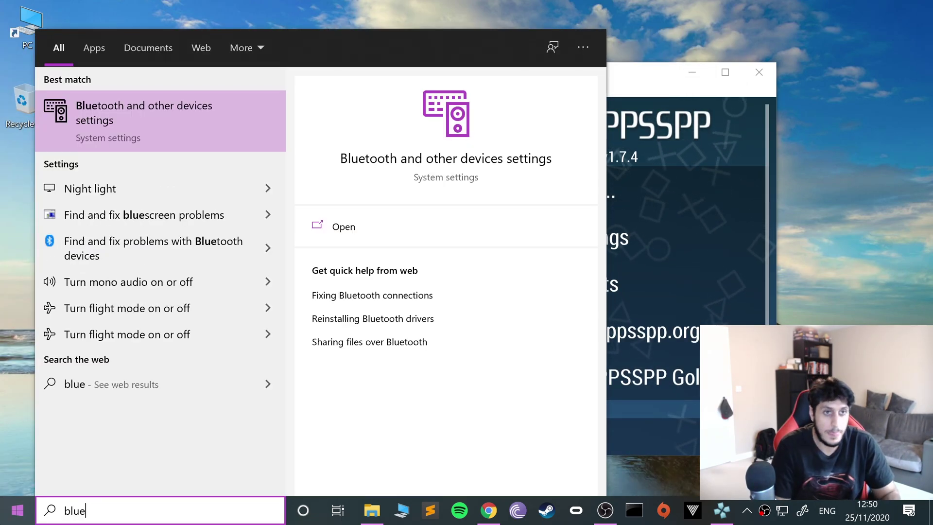
{"action": "key", "text": "Return"}
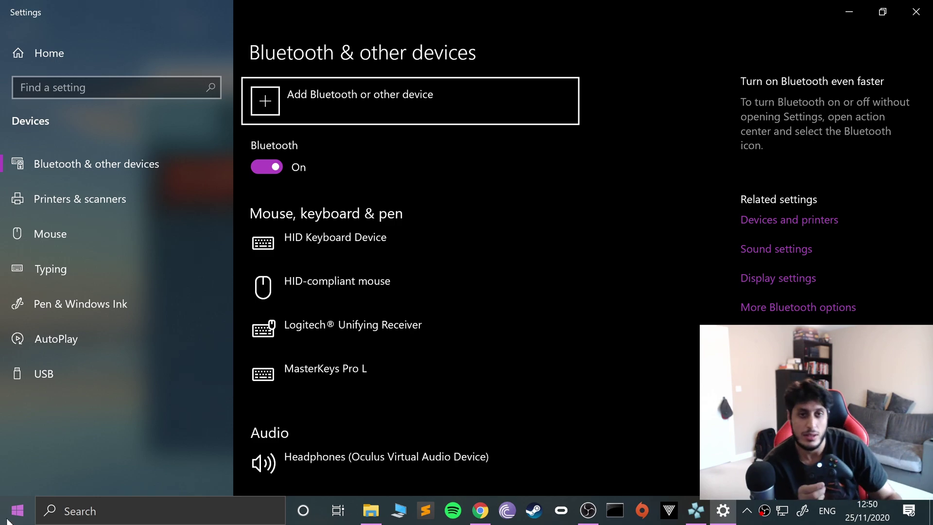
Step: Add the Xbox Wireless Controller as a new Bluetooth device
{"action": "left_click", "coordinate": [375, 103]}
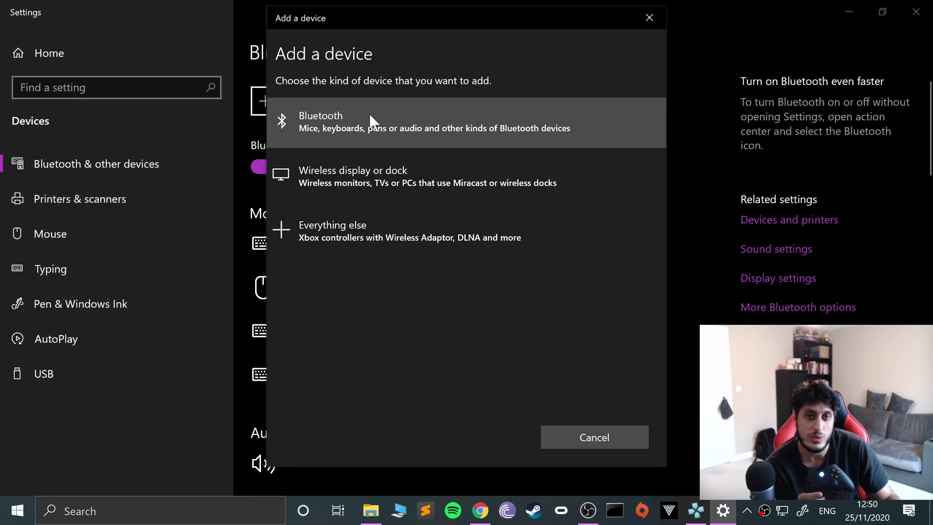
{"action": "left_click", "coordinate": [421, 132]}
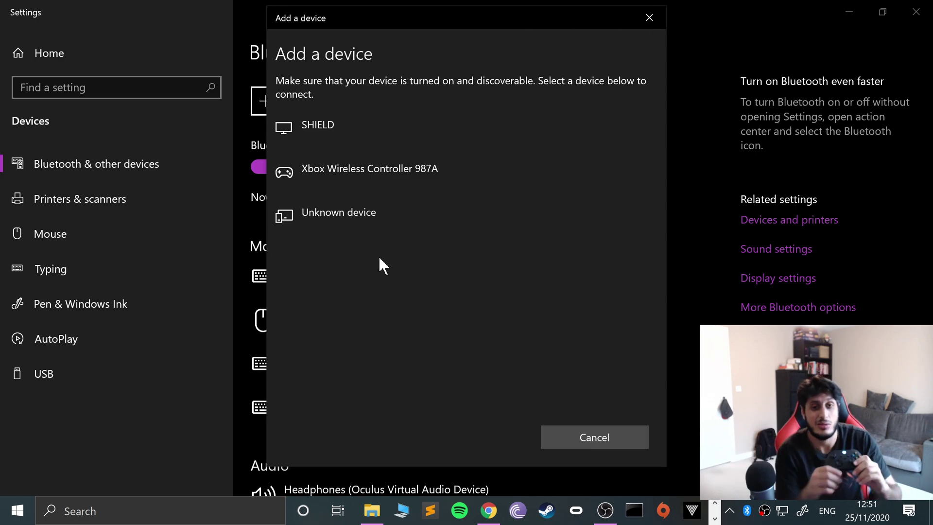
{"action": "left_click", "coordinate": [360, 165]}
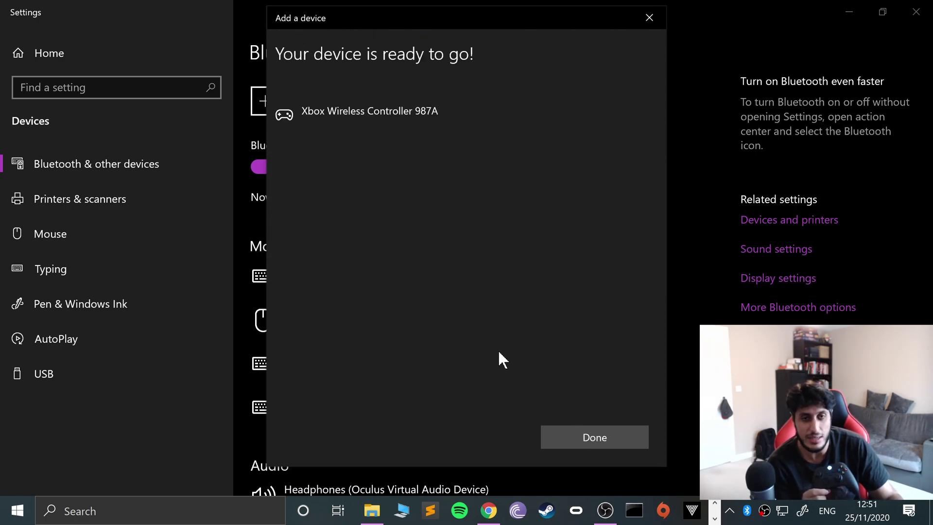
{"action": "left_click", "coordinate": [572, 440]}
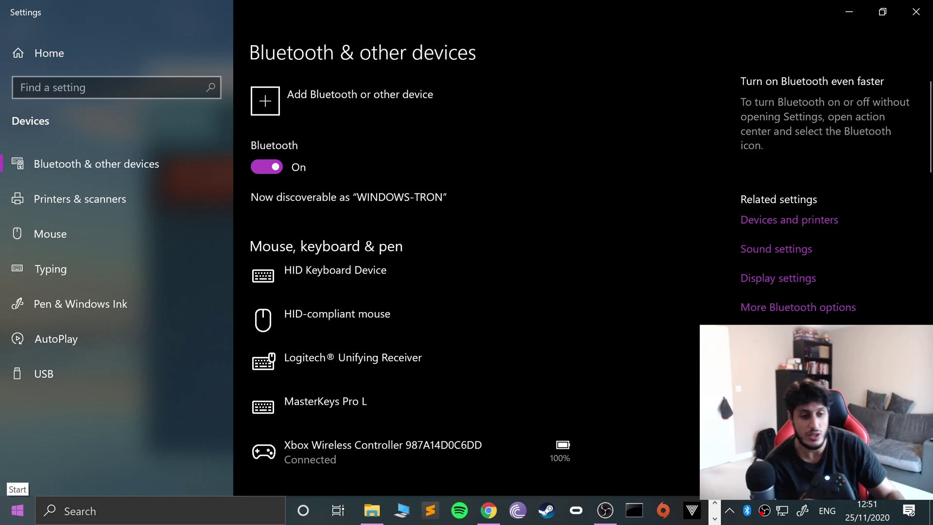
Step: Check the gamepad's test properties in the USB game controllers setup and its entry among the Bluetooth devices
{"action": "left_click", "coordinate": [17, 510]}
{"action": "type", "text": "ga"}
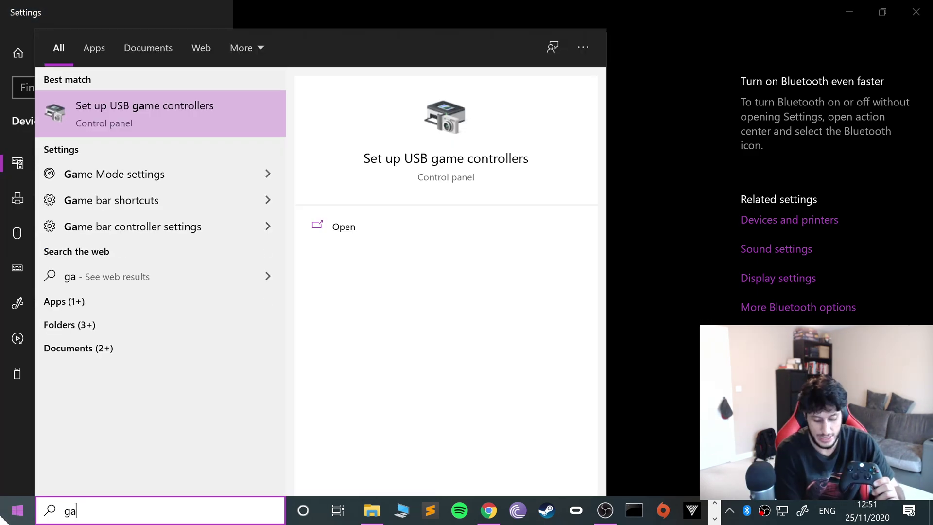
{"action": "type", "text": "me"}
{"action": "key", "text": "Return"}
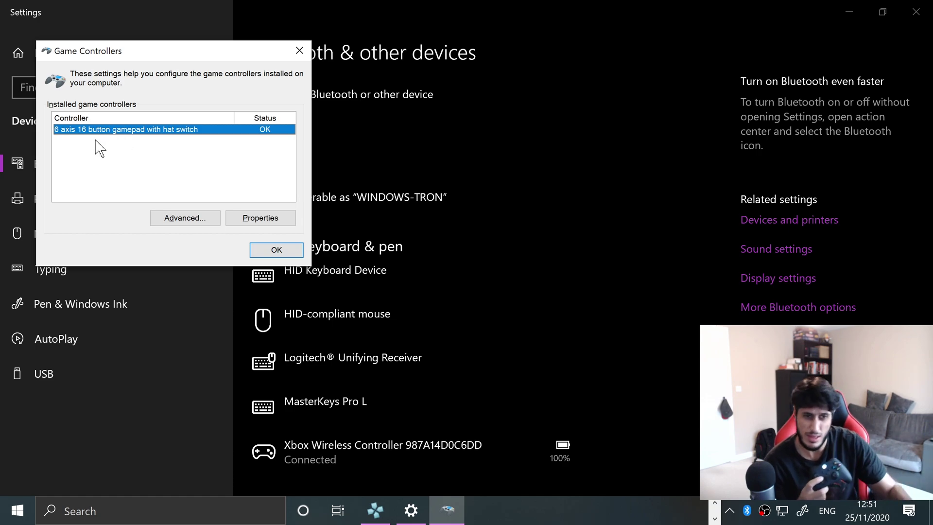
{"action": "left_click", "coordinate": [259, 218]}
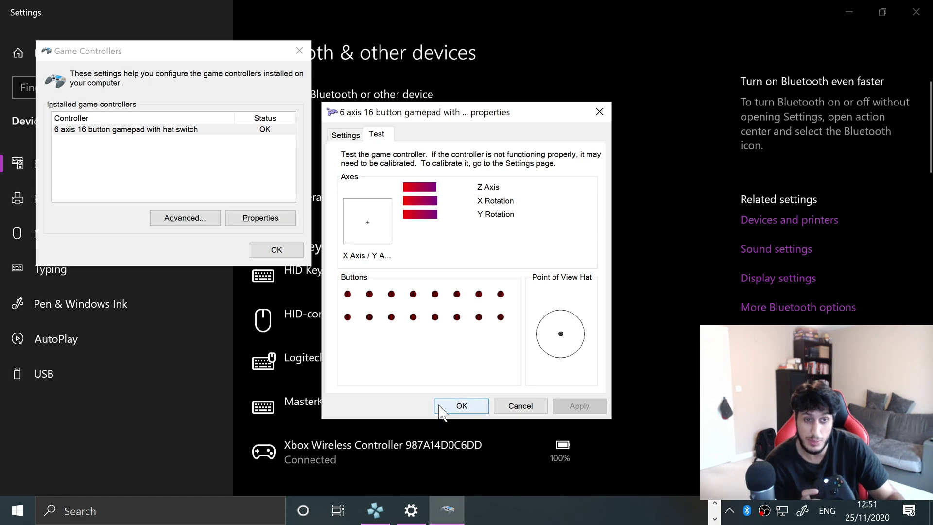
{"action": "left_click", "coordinate": [461, 405]}
{"action": "left_click", "coordinate": [276, 250]}
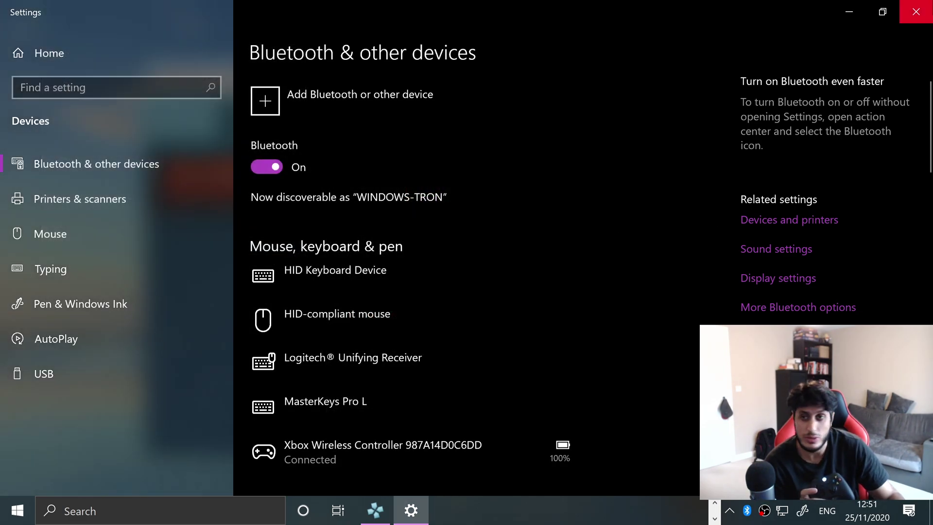
{"action": "scroll", "coordinate": [364, 420], "scroll_direction": "down", "scroll_amount": 2}
{"action": "left_click", "coordinate": [375, 400]}
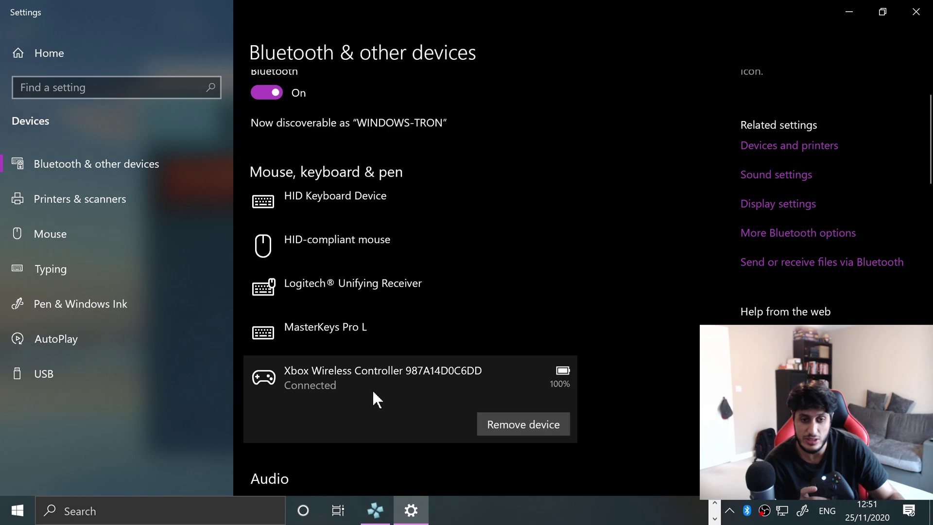
Step: Switch to PPSSPP and open its control mapping settings
{"action": "left_click", "coordinate": [849, 11]}
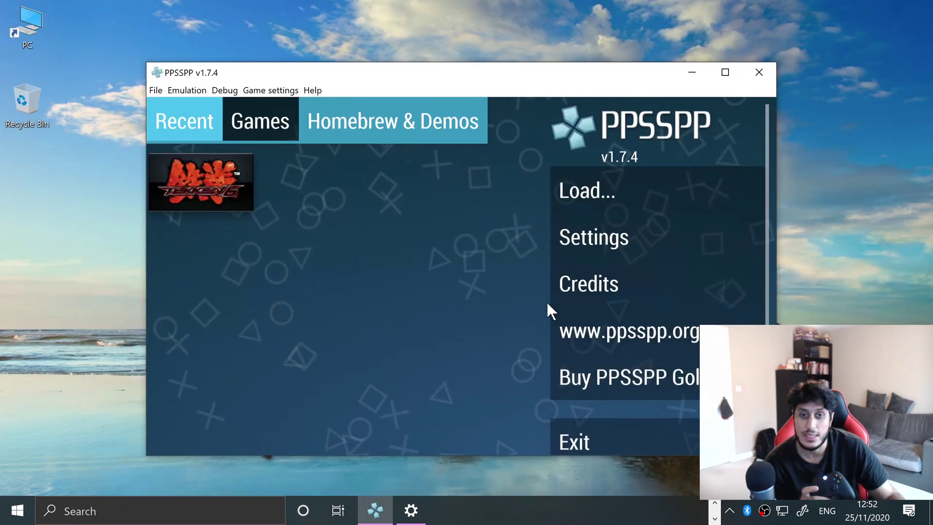
{"action": "left_click", "coordinate": [256, 92]}
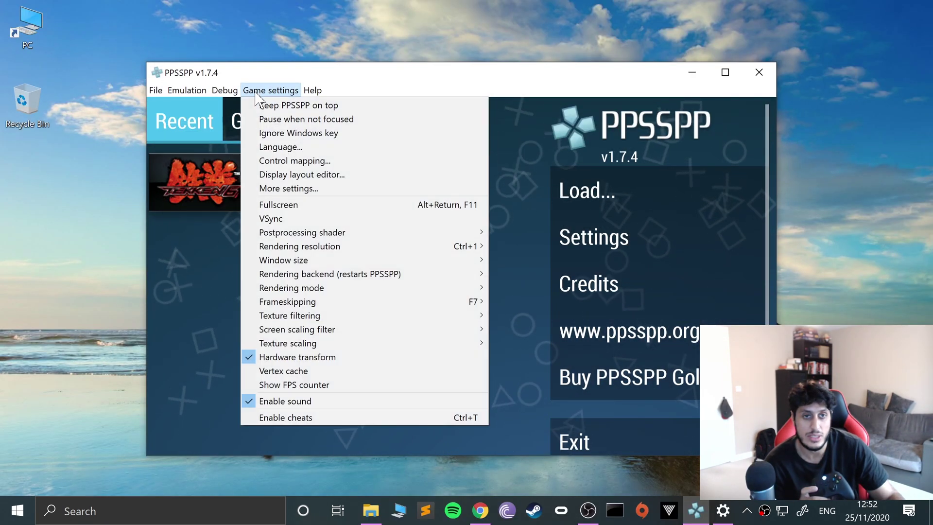
{"action": "left_click", "coordinate": [281, 162]}
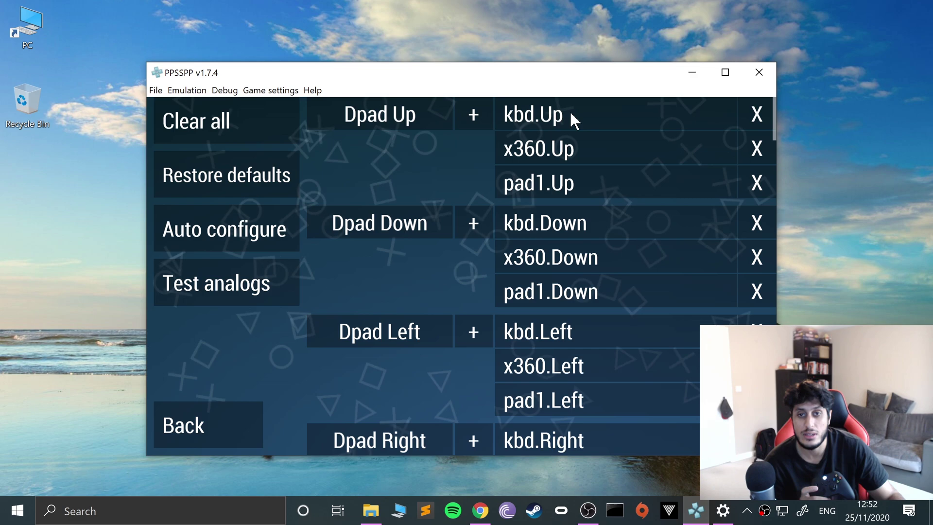
Step: Try to map a new input for Dpad Up alongside the default bindings
{"action": "left_click", "coordinate": [541, 108]}
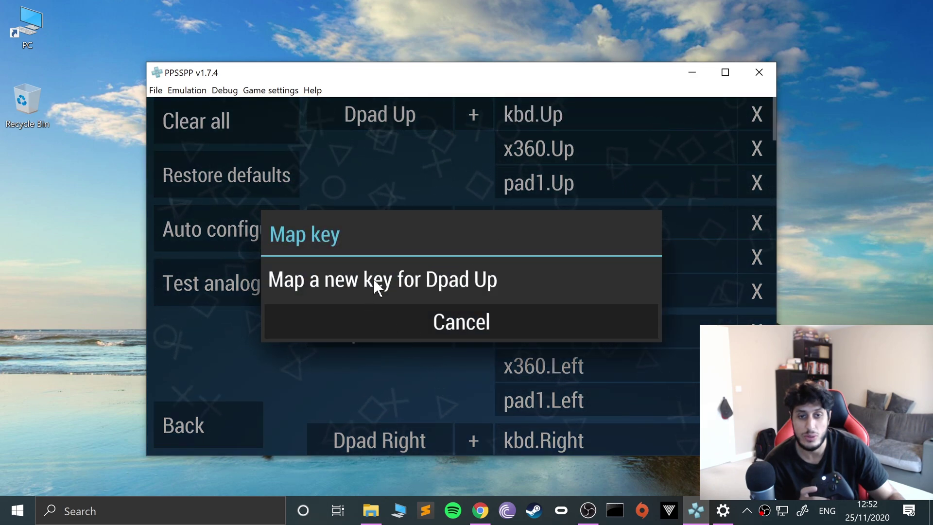
{"action": "left_click", "coordinate": [450, 322]}
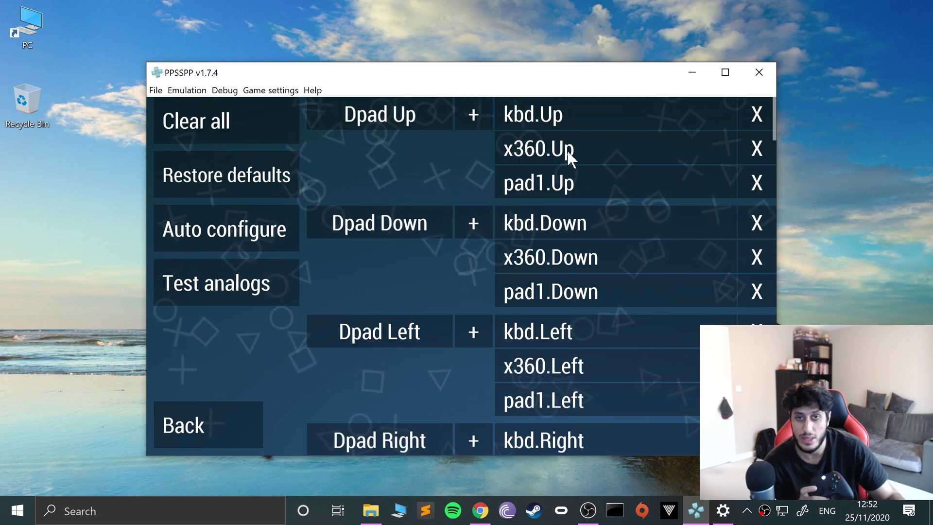
{"action": "left_click", "coordinate": [469, 115]}
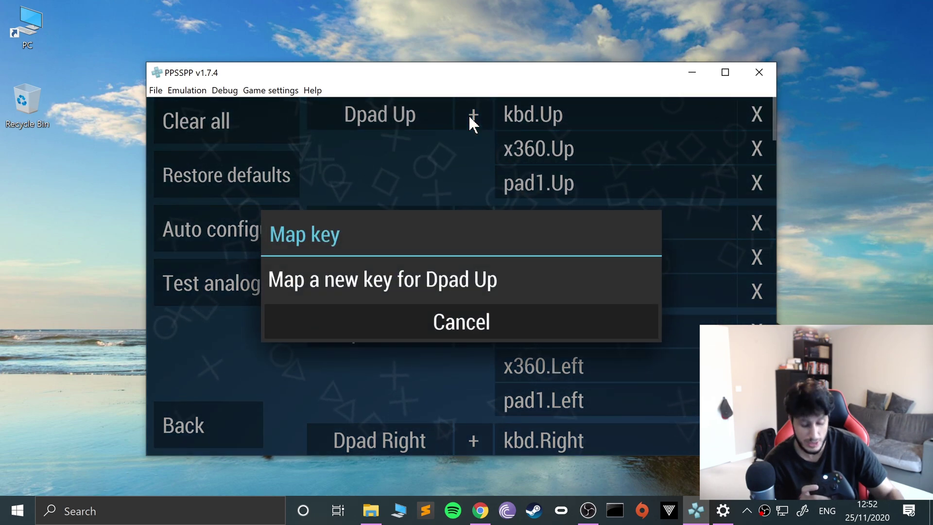
{"action": "key", "text": "Up"}
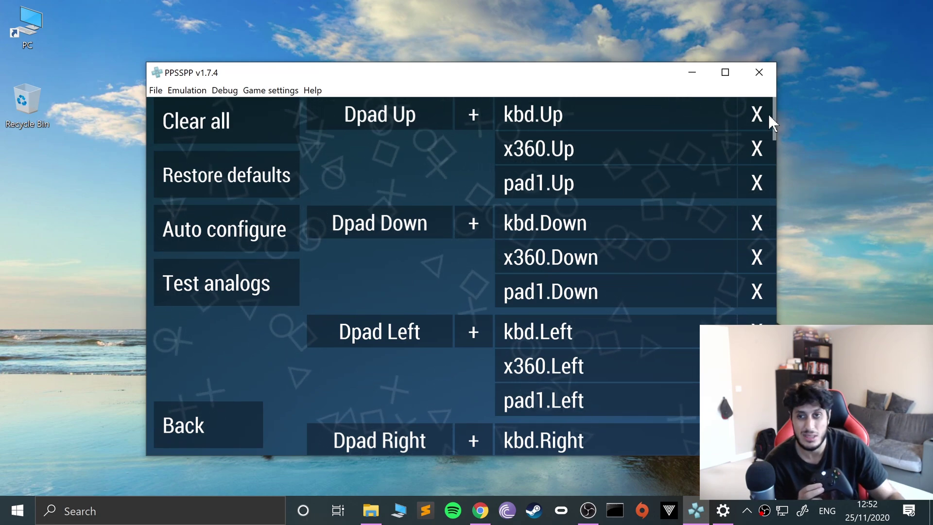
Step: Clear all existing control mappings and map Dpad Up, Down, Left and Right to the matching x360 controller directions
{"action": "left_click", "coordinate": [225, 127]}
{"action": "left_click", "coordinate": [476, 114]}
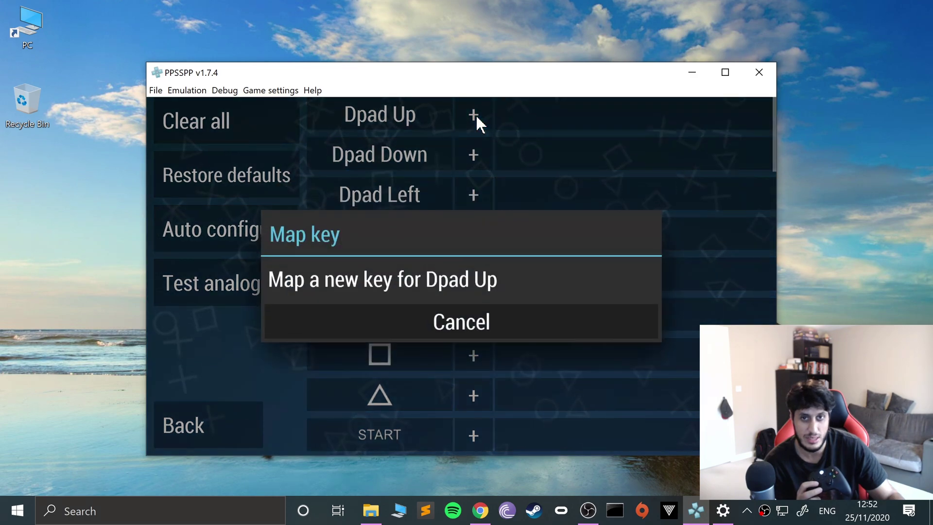
{"action": "key", "text": "Up"}
{"action": "left_click", "coordinate": [471, 153]}
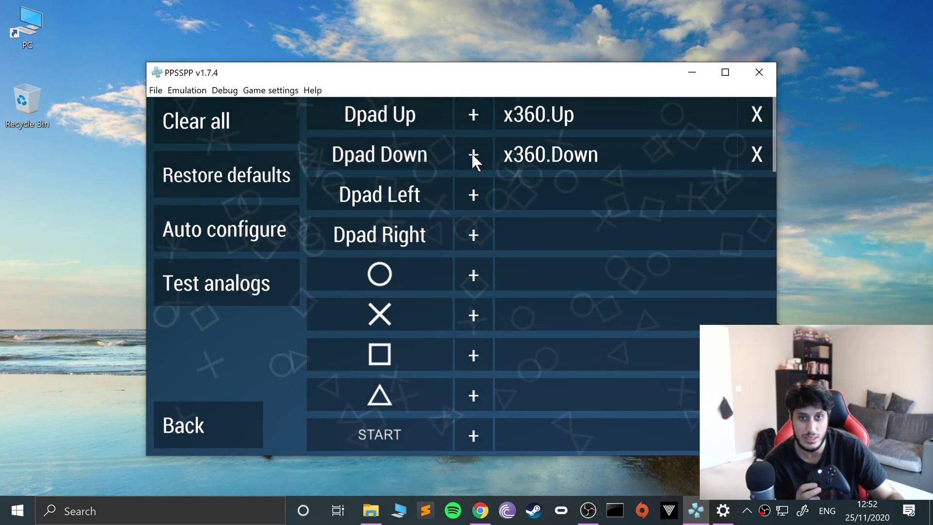
{"action": "left_click", "coordinate": [473, 194]}
{"action": "key", "text": "Left"}
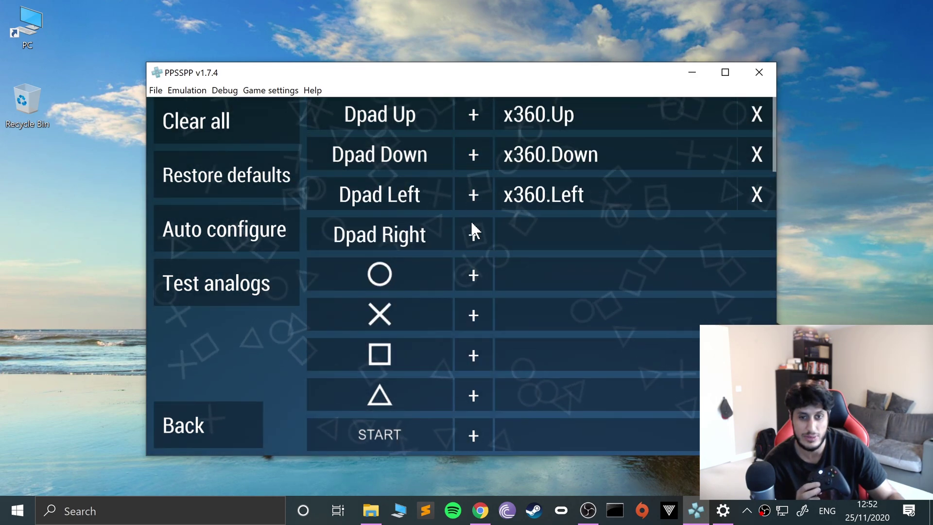
{"action": "left_click", "coordinate": [472, 235]}
{"action": "key", "text": "Right"}
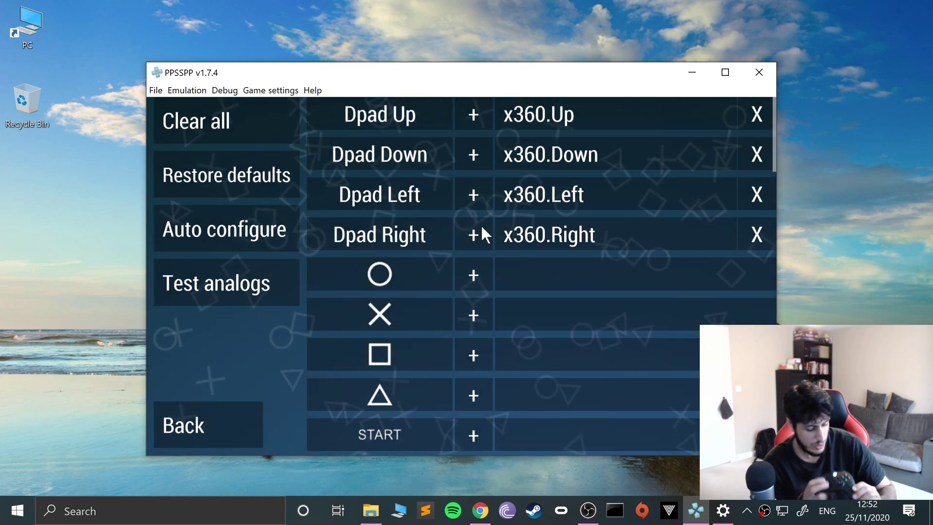
Step: Map Circle to x360 B, Cross to A, Square to X and Triangle to Y
{"action": "left_click", "coordinate": [473, 275]}
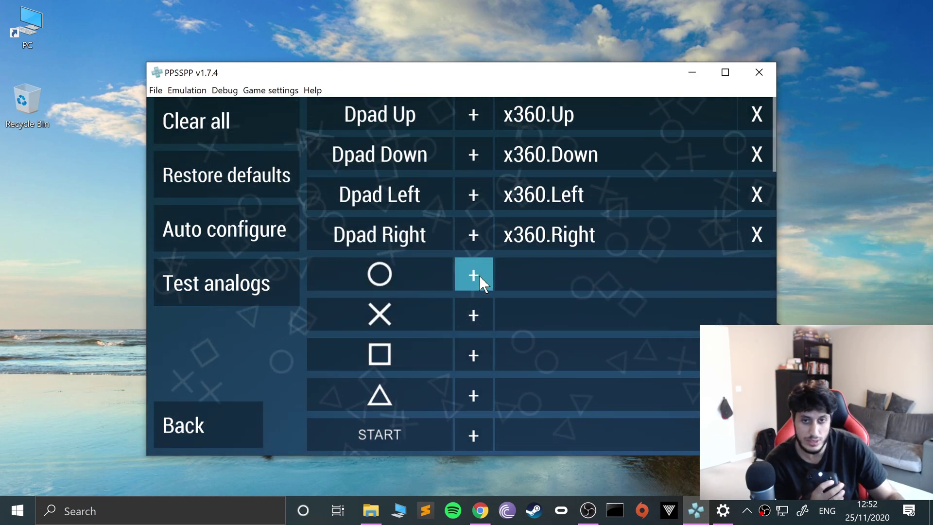
{"action": "left_click", "coordinate": [479, 314]}
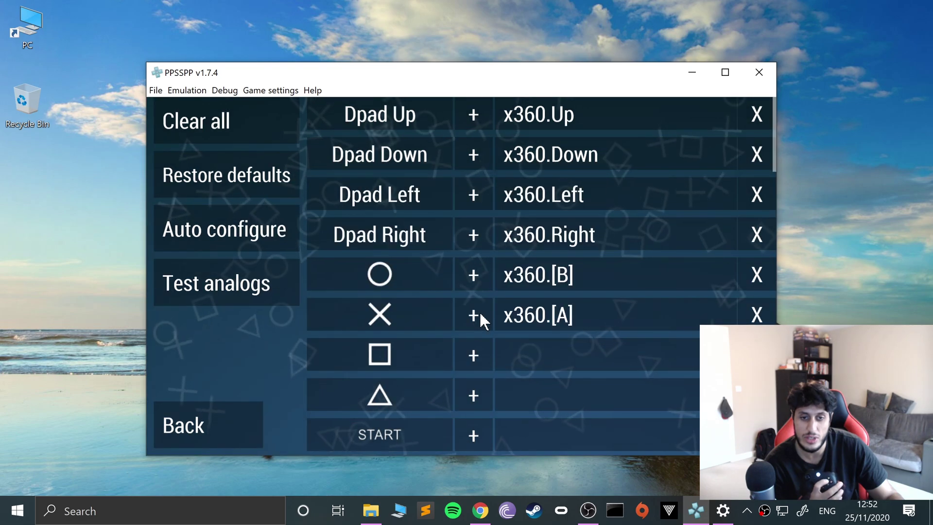
{"action": "left_click", "coordinate": [470, 352]}
{"action": "left_click", "coordinate": [465, 383]}
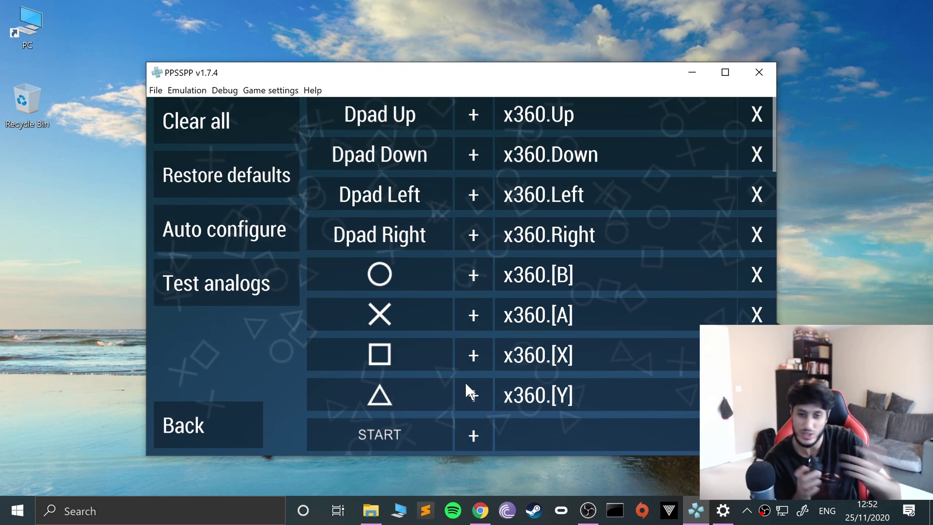
Step: Map START and SELECT to x360 Start and Select, and L and R to x360 L1 and R1
{"action": "scroll", "coordinate": [462, 382], "scroll_direction": "down", "scroll_amount": 5}
{"action": "scroll", "coordinate": [462, 381], "scroll_direction": "up", "scroll_amount": 3}
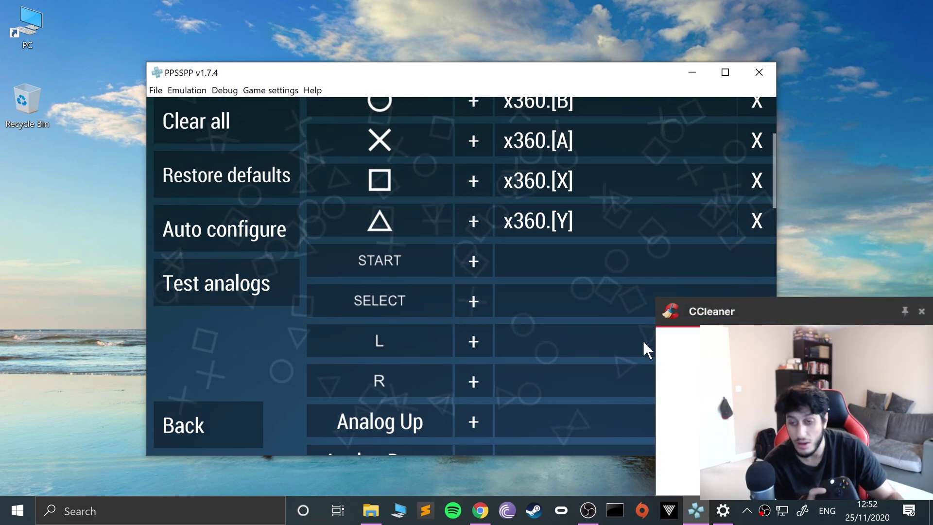
{"action": "left_click", "coordinate": [921, 311]}
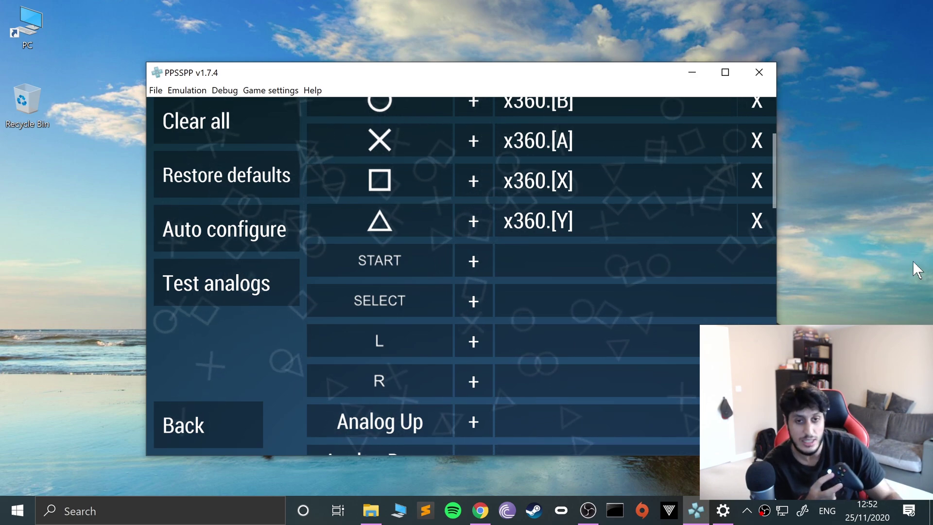
{"action": "left_click", "coordinate": [424, 261]}
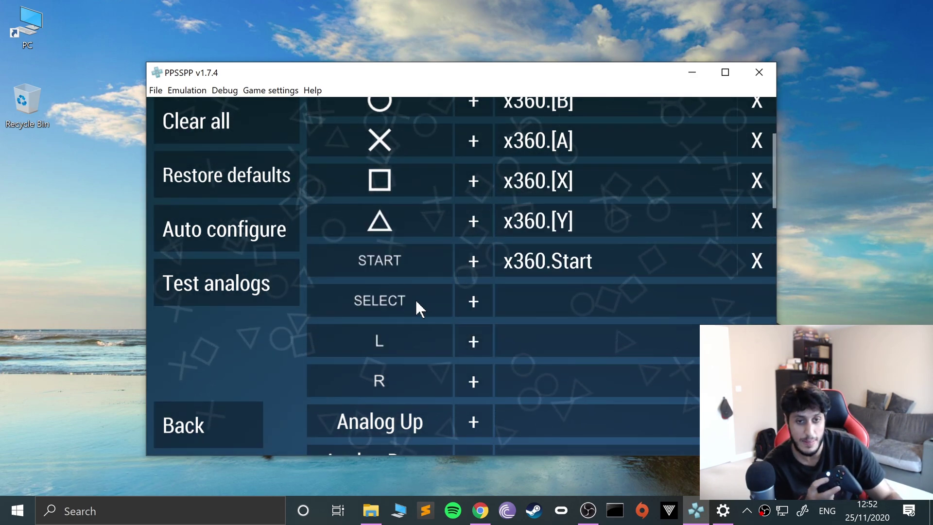
{"action": "left_click", "coordinate": [414, 298]}
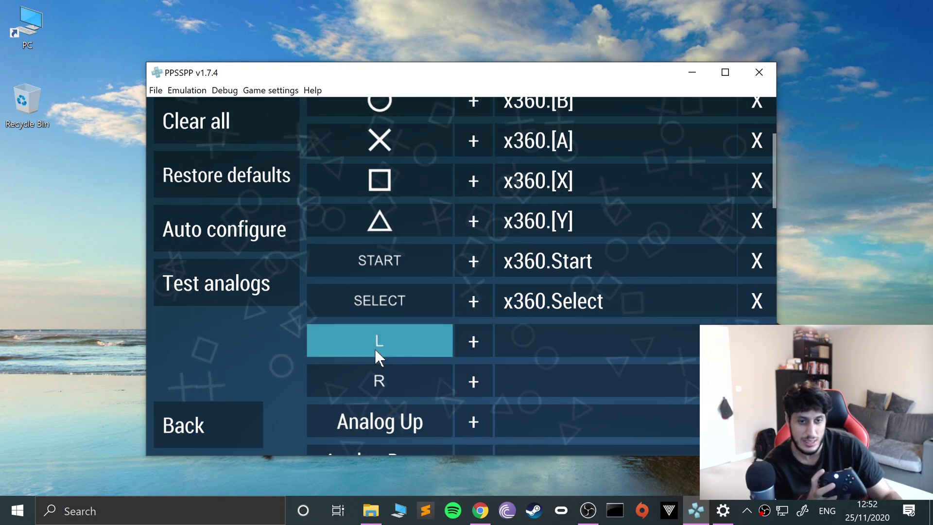
{"action": "left_click", "coordinate": [392, 387]}
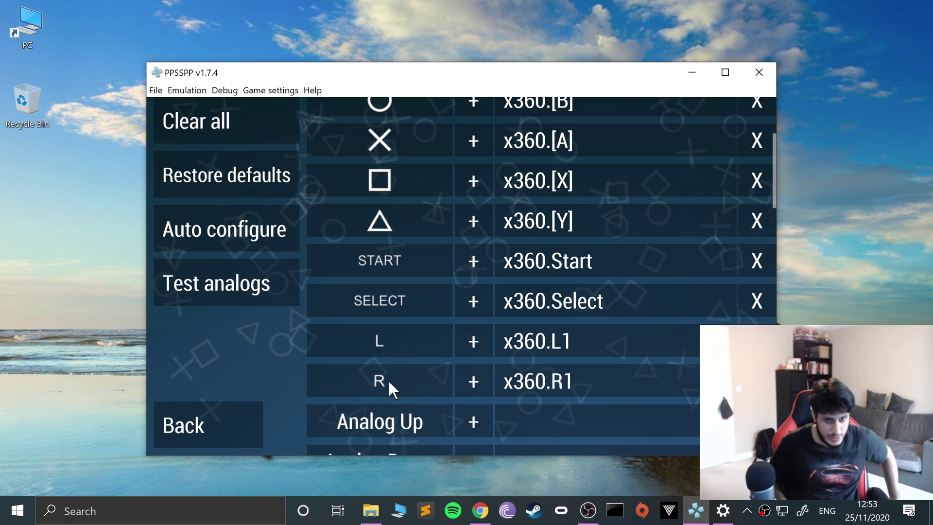
Step: Map Analog Up and Down to x360 Y Axis+ and Y Axis-, and Analog Left and Right to X Axis- and X Axis+
{"action": "scroll", "coordinate": [374, 342], "scroll_direction": "down", "scroll_amount": 3}
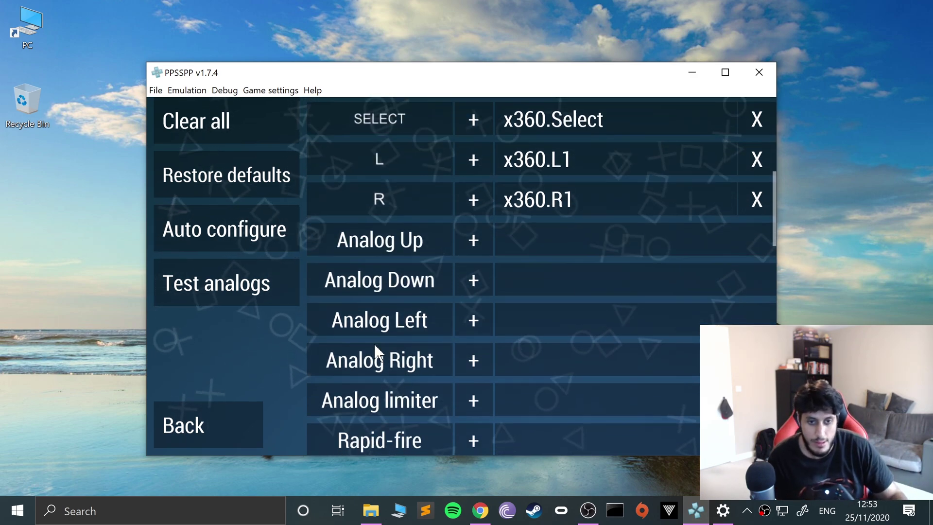
{"action": "scroll", "coordinate": [383, 300], "scroll_direction": "down", "scroll_amount": 3}
{"action": "scroll", "coordinate": [383, 204], "scroll_direction": "up", "scroll_amount": 3}
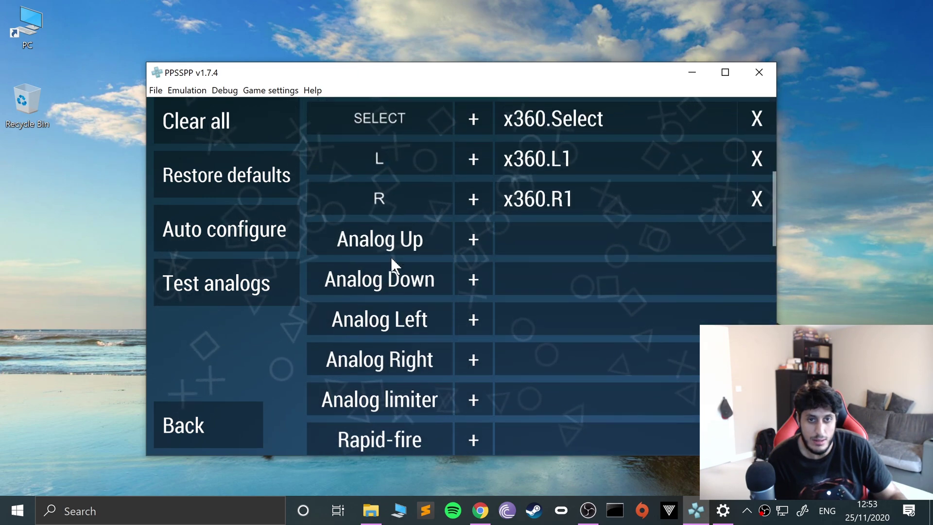
{"action": "left_click", "coordinate": [384, 238]}
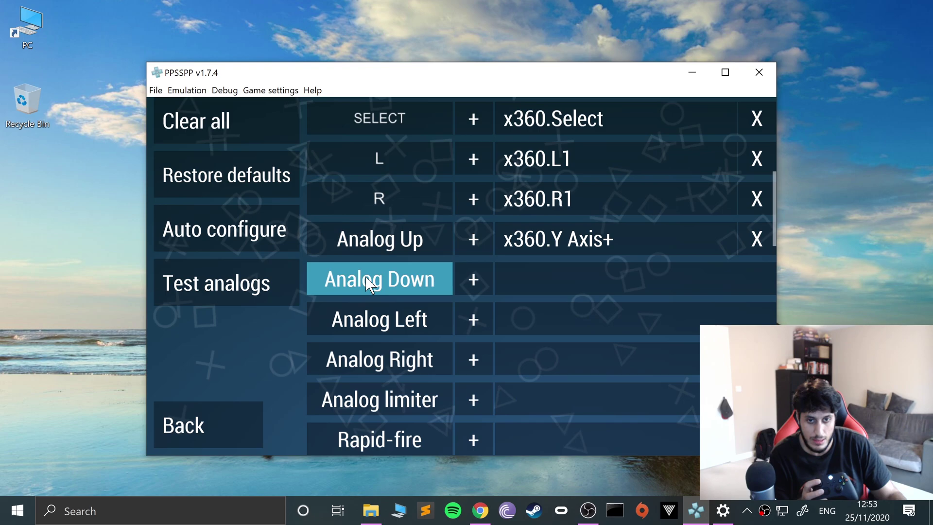
{"action": "left_click", "coordinate": [366, 277]}
{"action": "left_click", "coordinate": [363, 305]}
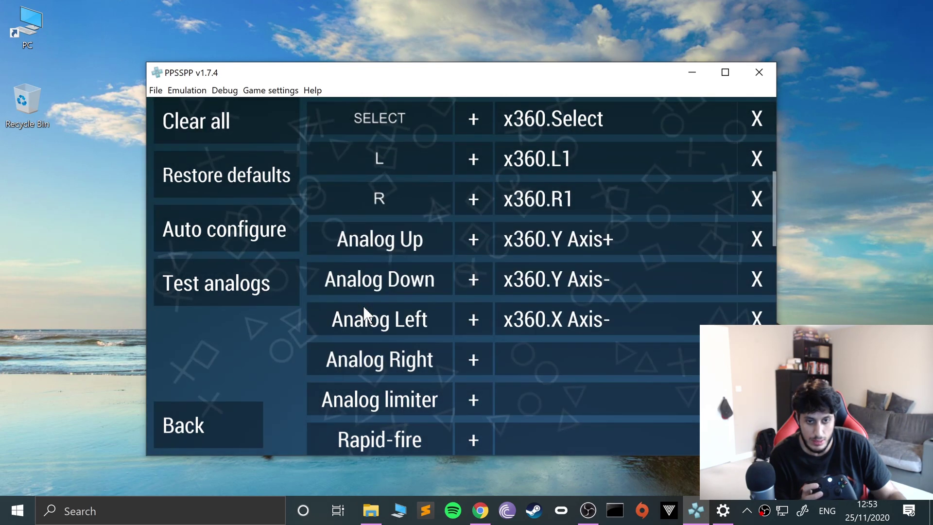
{"action": "left_click", "coordinate": [362, 357]}
Step: Review the rest of the control mapping list, from Analog limiter to Note, and return to the Dpad entries
{"action": "scroll", "coordinate": [373, 381], "scroll_direction": "down", "scroll_amount": 3}
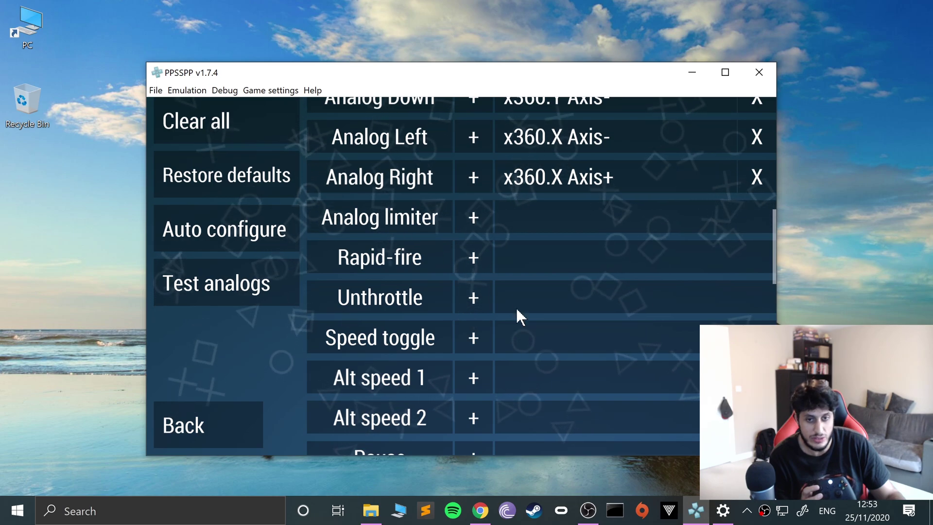
{"action": "scroll", "coordinate": [414, 424], "scroll_direction": "down", "scroll_amount": 4}
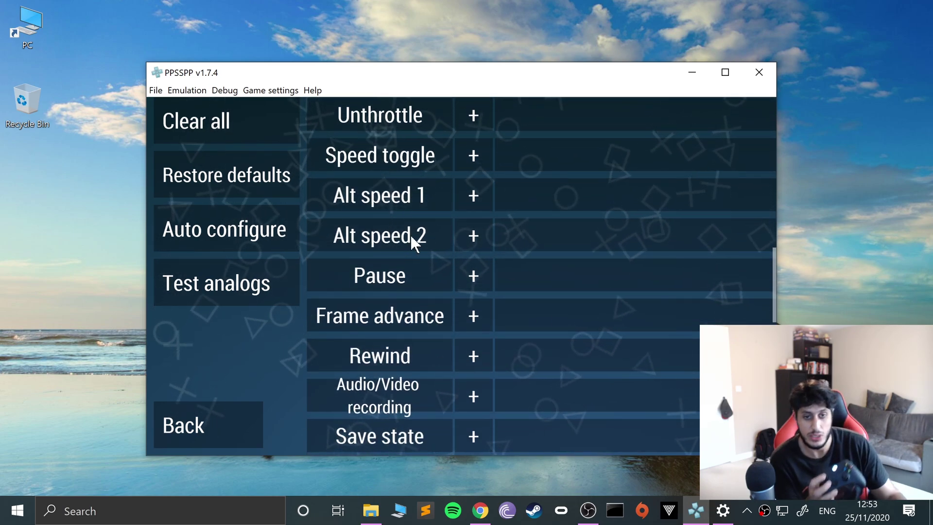
{"action": "scroll", "coordinate": [483, 125], "scroll_direction": "down", "scroll_amount": 5}
{"action": "scroll", "coordinate": [516, 358], "scroll_direction": "down", "scroll_amount": 3}
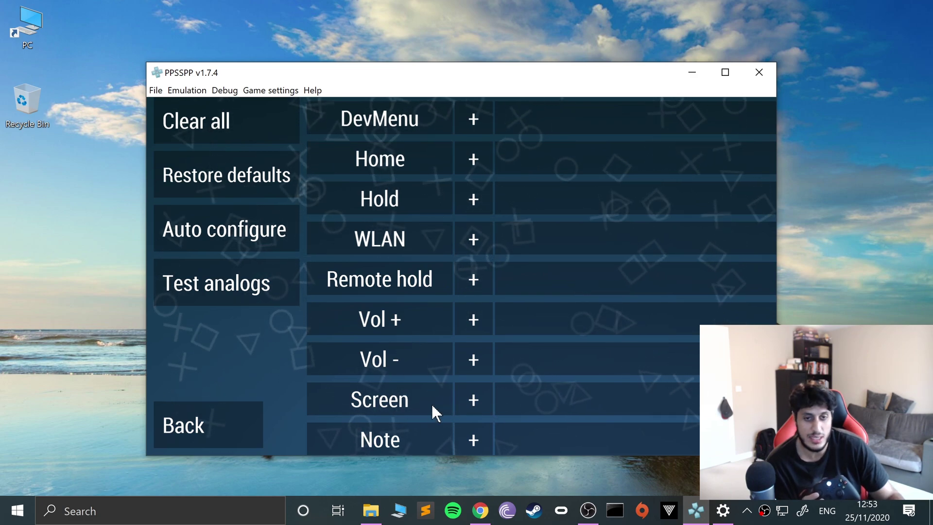
{"action": "scroll", "coordinate": [417, 415], "scroll_direction": "up", "scroll_amount": 1}
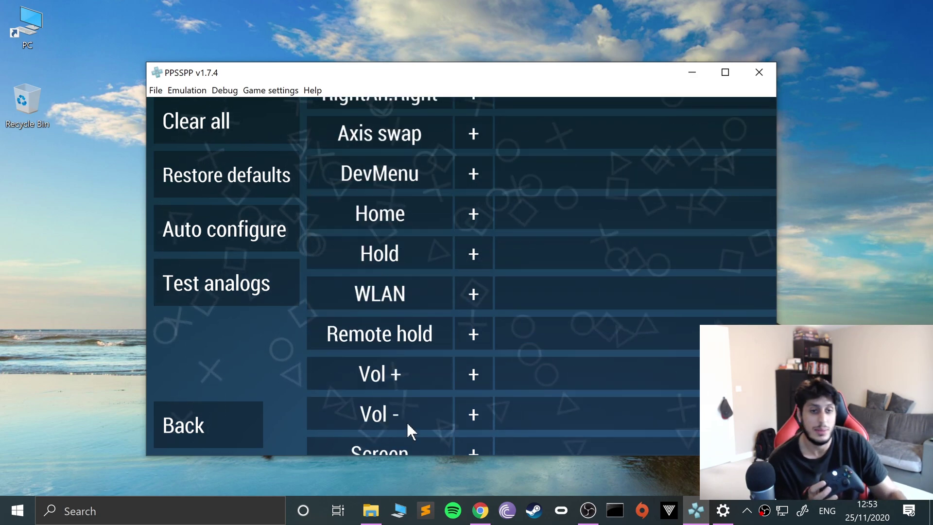
{"action": "scroll", "coordinate": [406, 420], "scroll_direction": "up", "scroll_amount": 15}
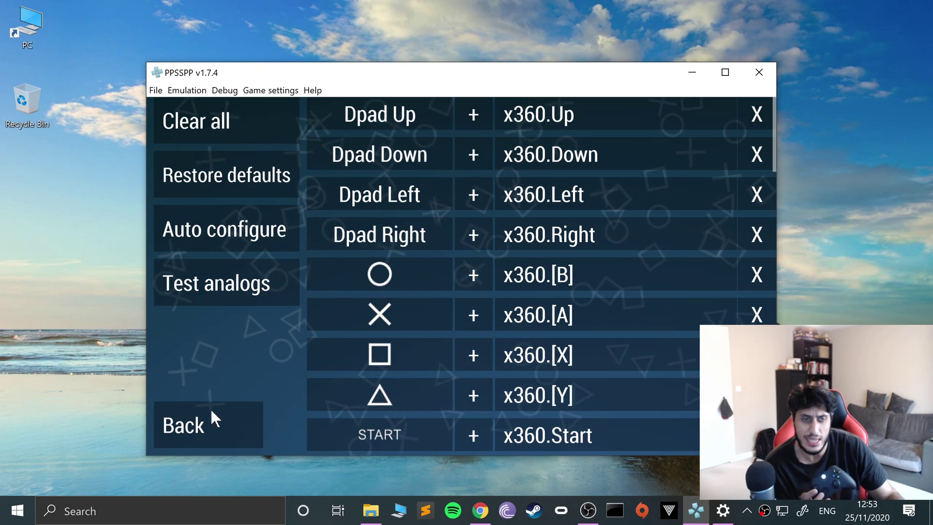
Step: Leave the control mapping and start Arcade Battle in Tekken 6
{"action": "left_click", "coordinate": [211, 408]}
{"action": "left_click", "coordinate": [205, 184]}
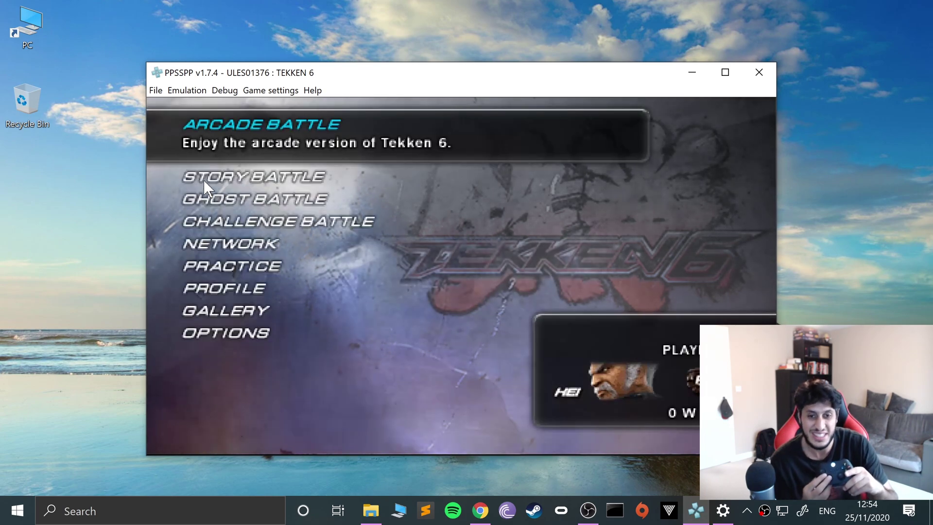
{"action": "key", "text": "z"}
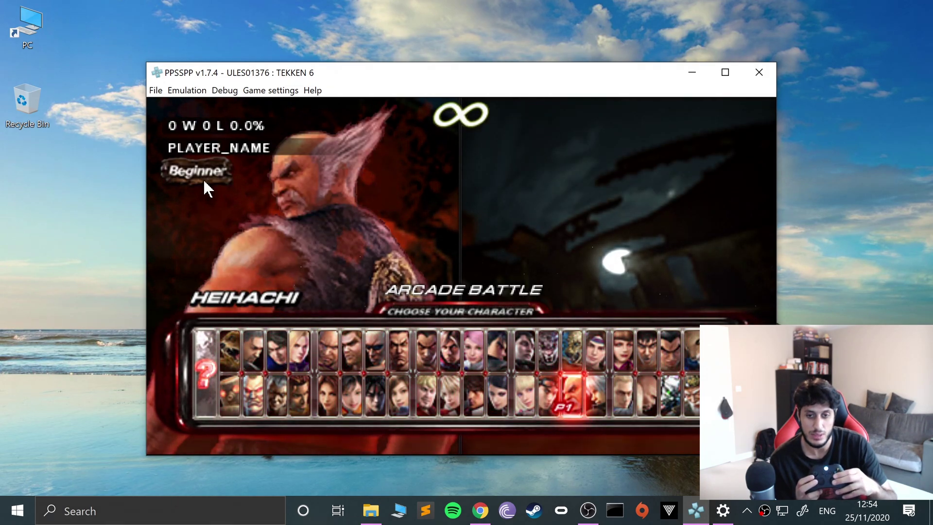
Step: Move through the character roster with the controller and choose Eddy for the arcade battle
{"action": "key", "text": "Right"}
{"action": "key", "text": "Right"}
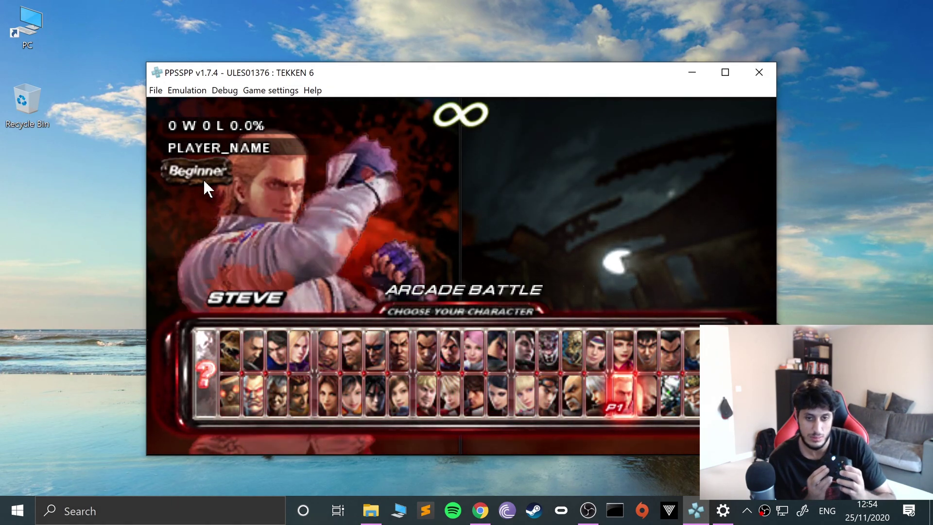
{"action": "key", "text": "Left"}
{"action": "key", "text": "Left"}
{"action": "key", "text": "Left"}
{"action": "key", "text": "Left"}
{"action": "key", "text": "Left"}
{"action": "key", "text": "Left"}
{"action": "key", "text": "Left"}
{"action": "key", "text": "Left"}
{"action": "key", "text": "Left"}
{"action": "key", "text": "Left"}
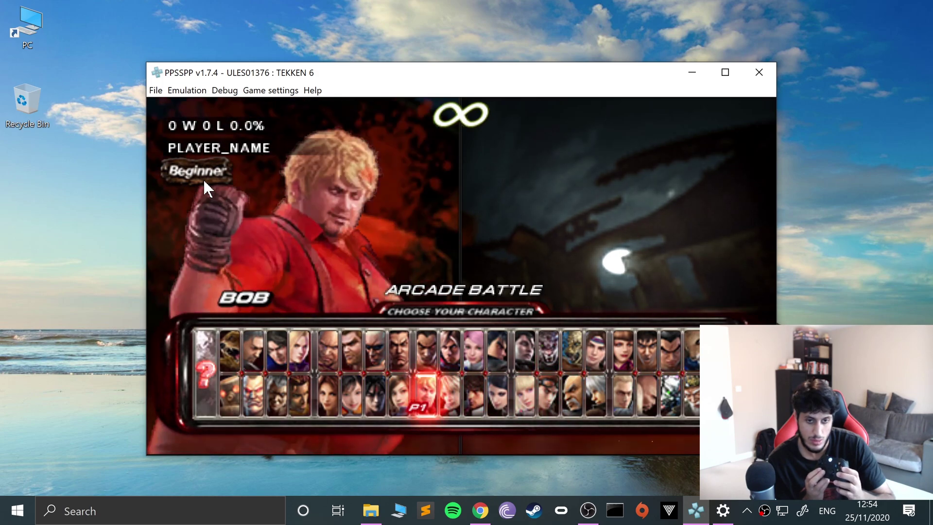
{"action": "key", "text": "Left"}
{"action": "key", "text": "Left"}
{"action": "key", "text": "Left"}
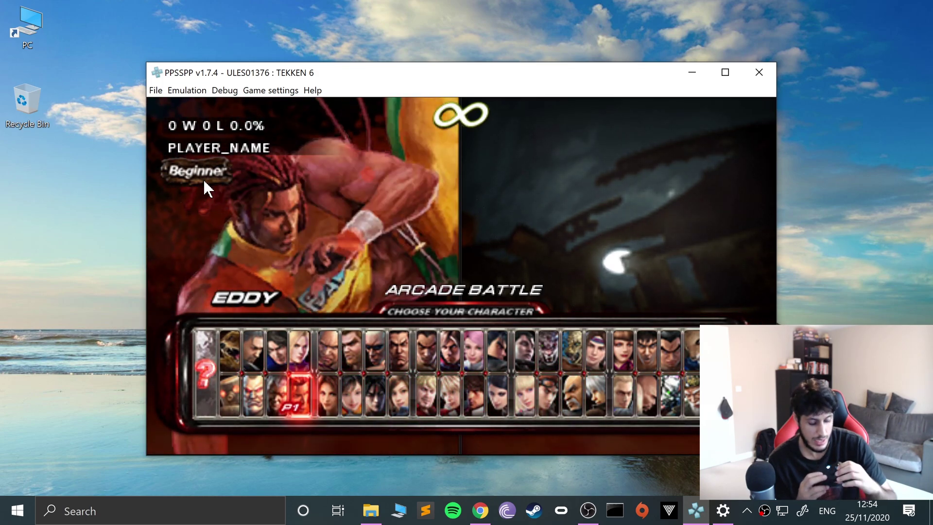
{"action": "key", "text": "z"}
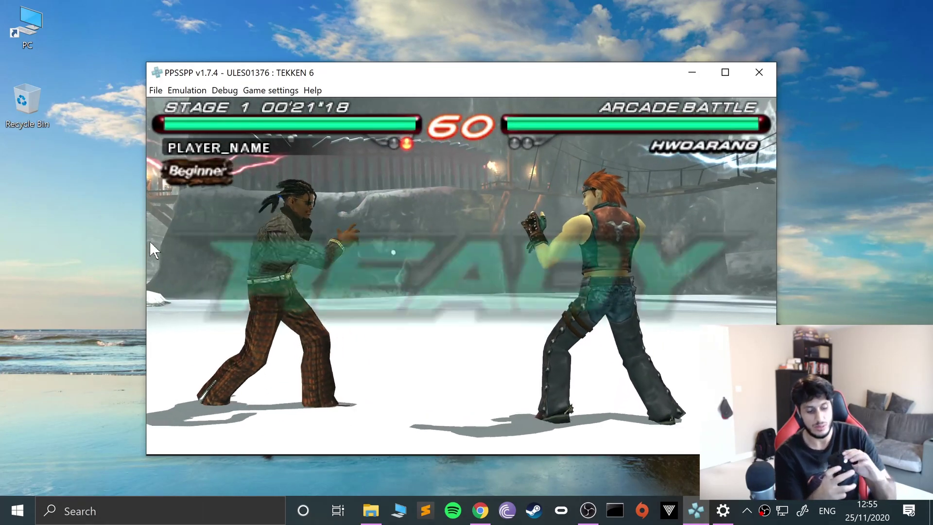
Step: Pause the Stage 1 fight and choose to return to the main menu
{"action": "key", "text": "space"}
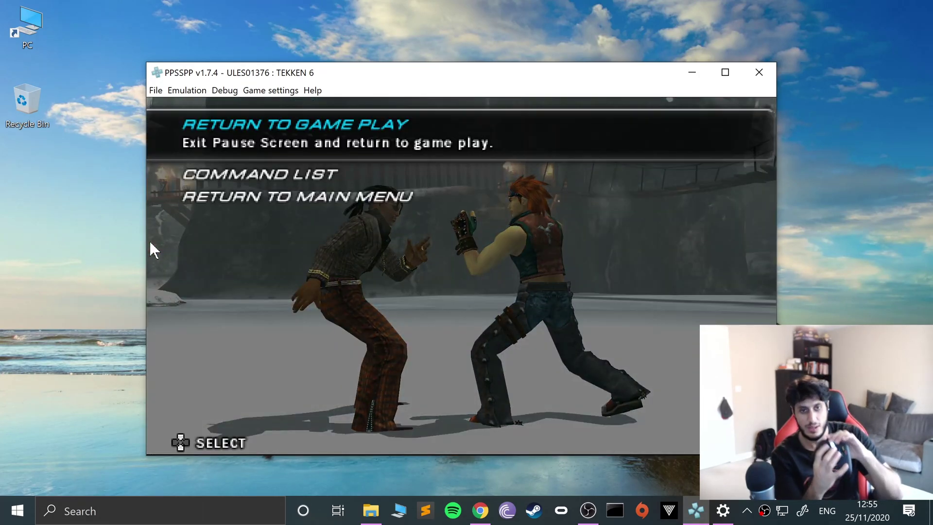
{"action": "key", "text": "space"}
{"action": "key", "text": "space"}
{"action": "key", "text": "space"}
{"action": "key", "text": "space"}
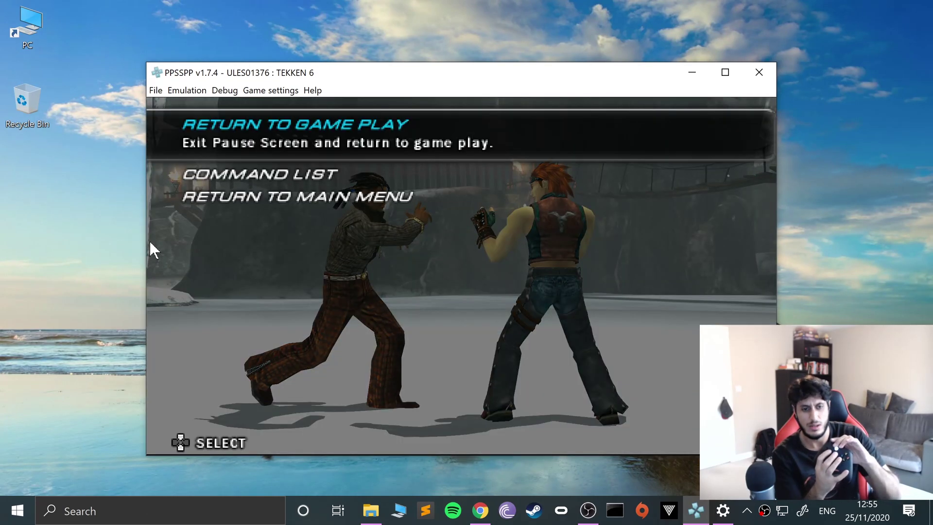
{"action": "key", "text": "Down"}
{"action": "key", "text": "Down"}
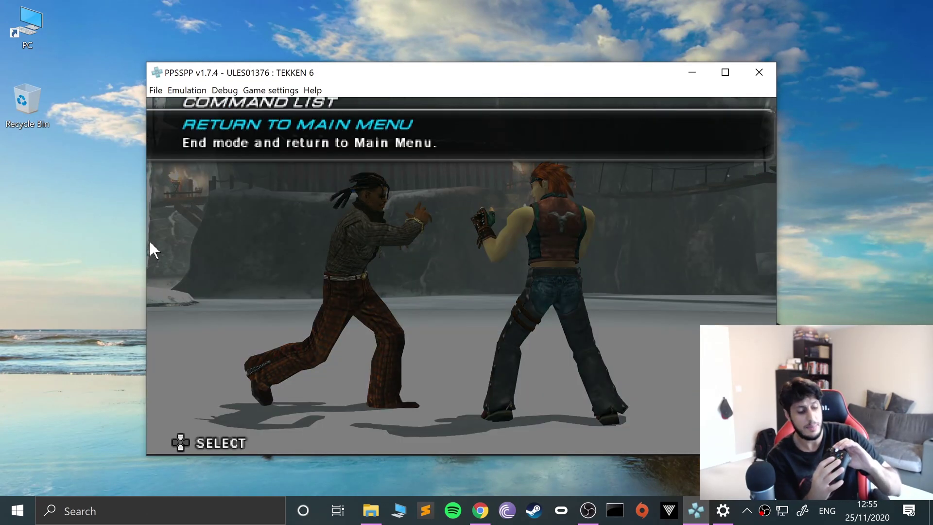
{"action": "key", "text": "z"}
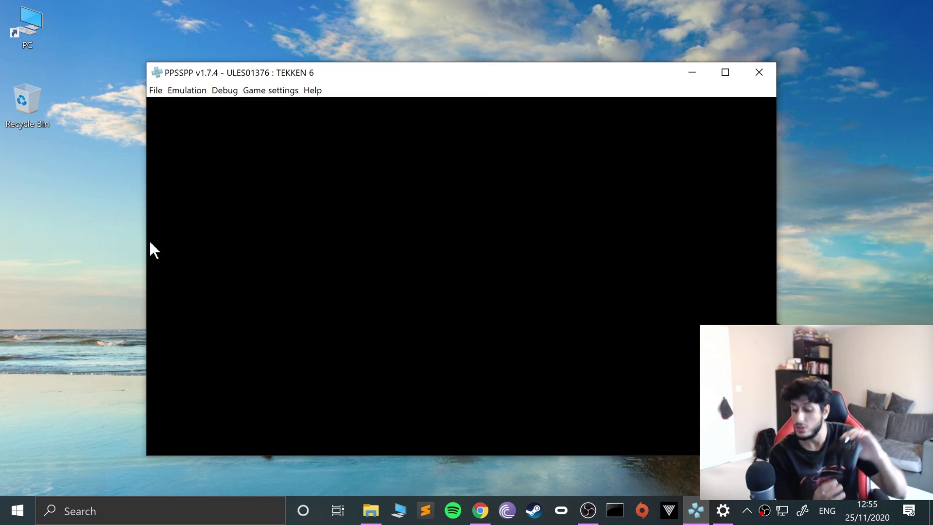